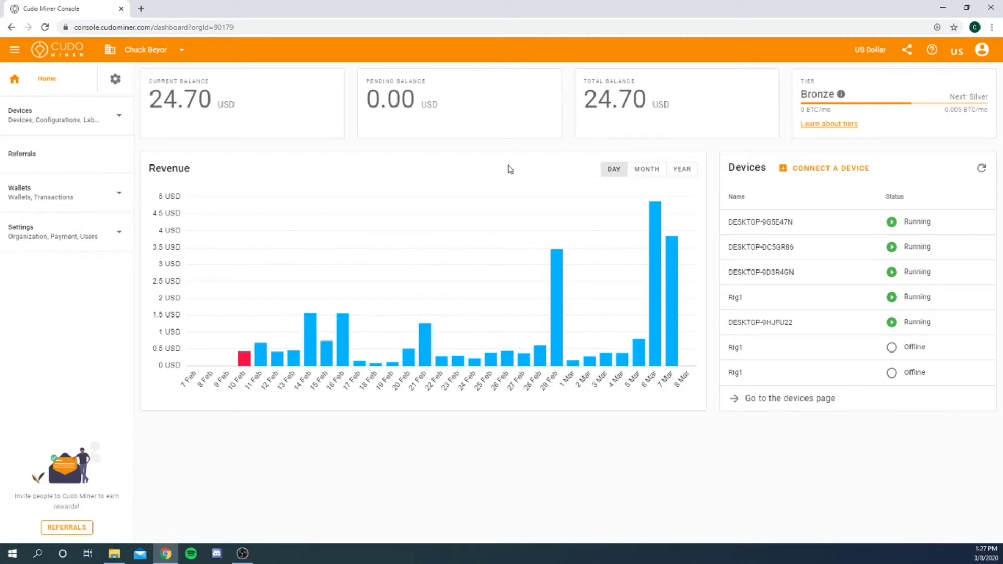
From the Devices page, connect a new Windows device and download the CudoMiner (4).zip installer.
left_click(113, 124)
left_click(84, 145)
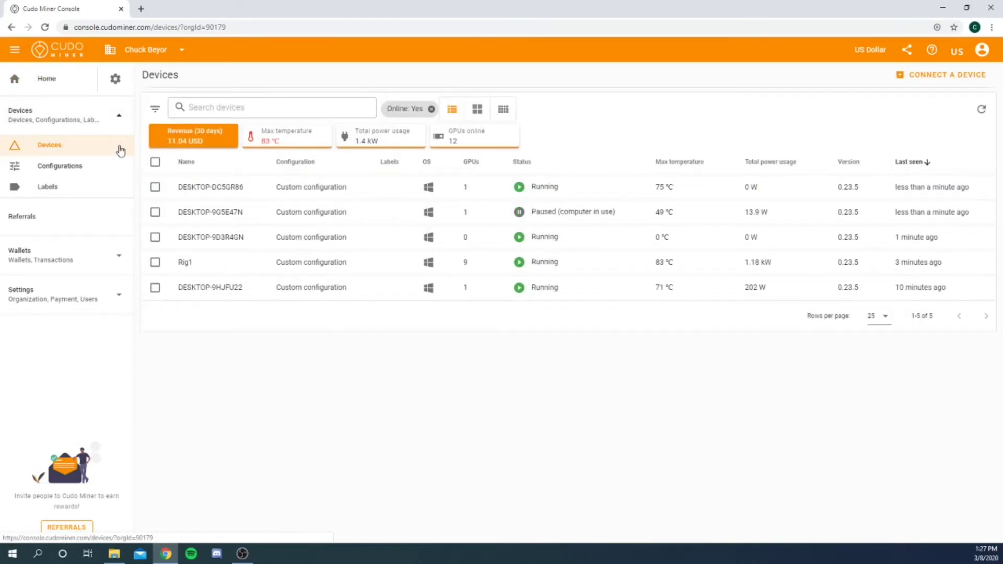
left_click(966, 78)
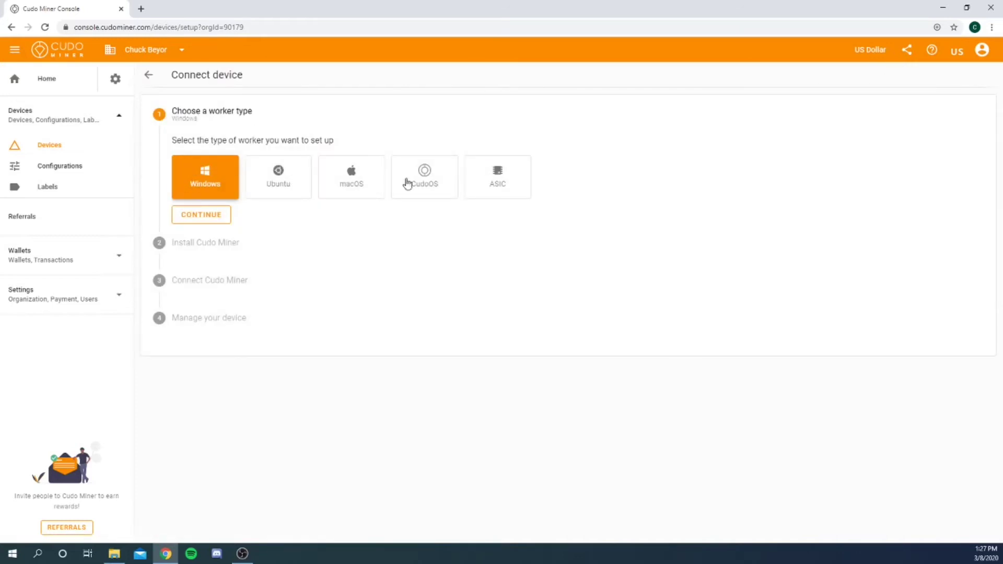
left_click(221, 217)
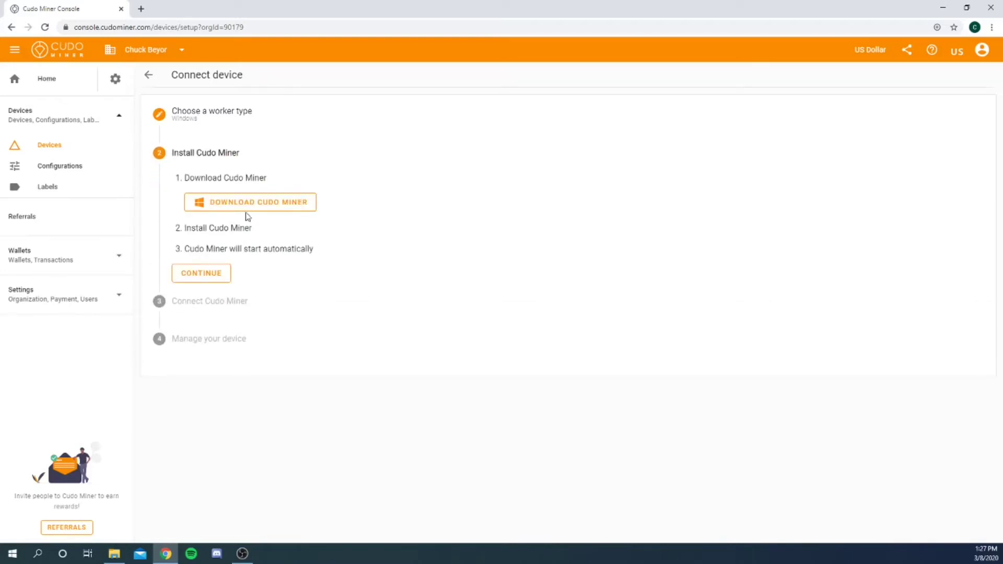
left_click(264, 205)
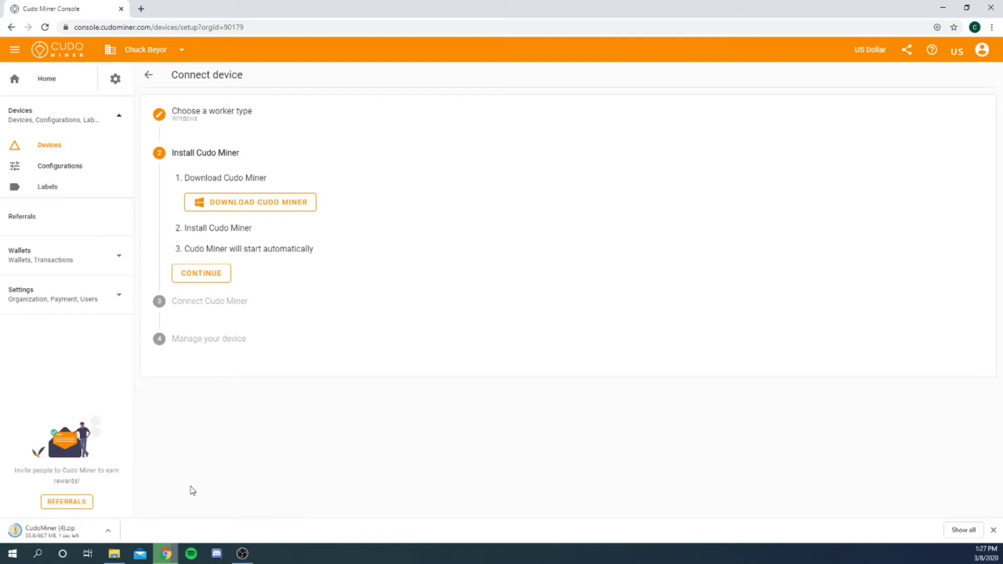
Run CudoMiner.exe from the downloaded CudoMiner (4).zip and accept the licence agreement.
left_click(91, 528)
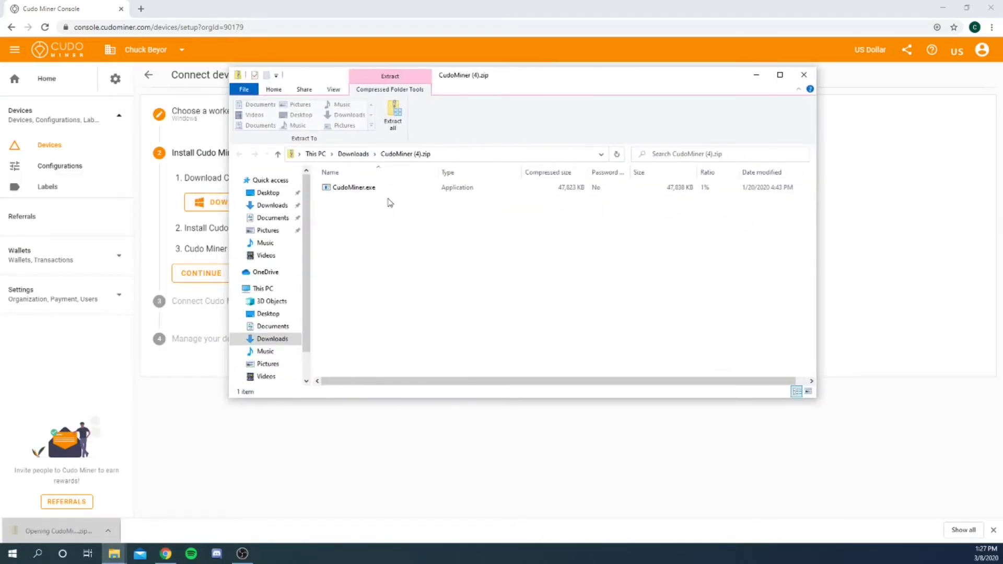
left_click(363, 193)
double_click(354, 188)
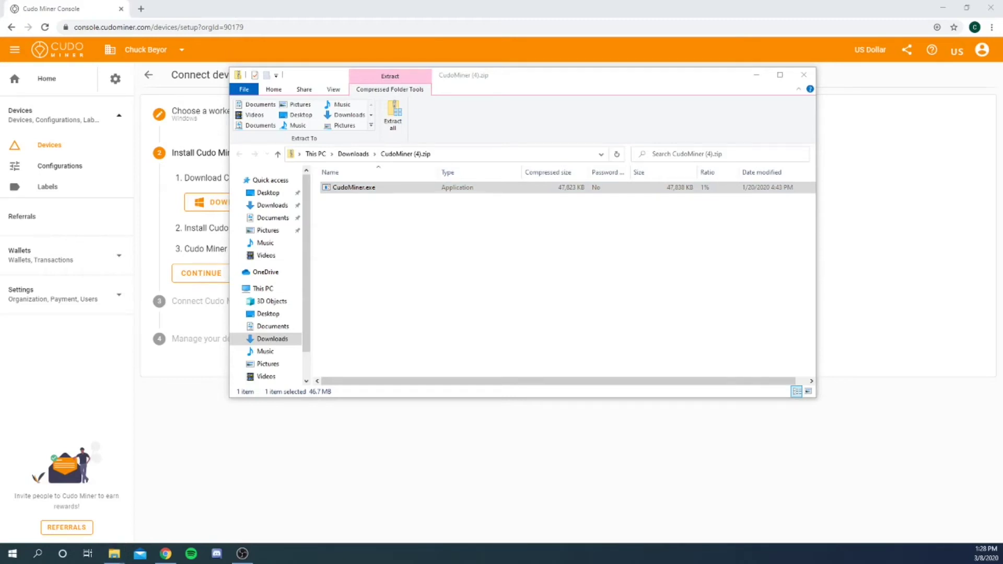
double_click(385, 189)
left_click(715, 389)
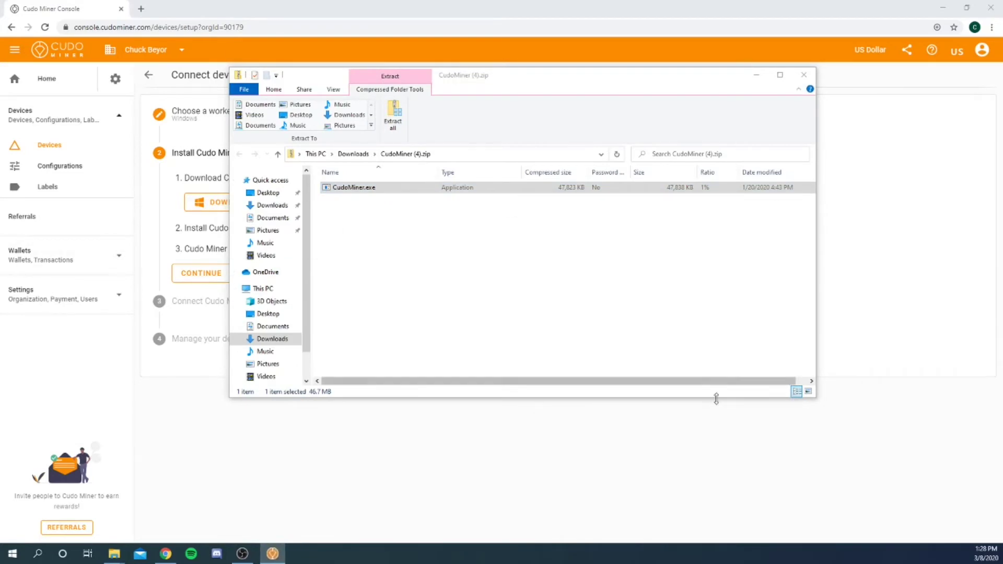
Close the zip window, check the Cudo Miner dashboard is mining Ravencoin, and return to the console.
left_click(804, 74)
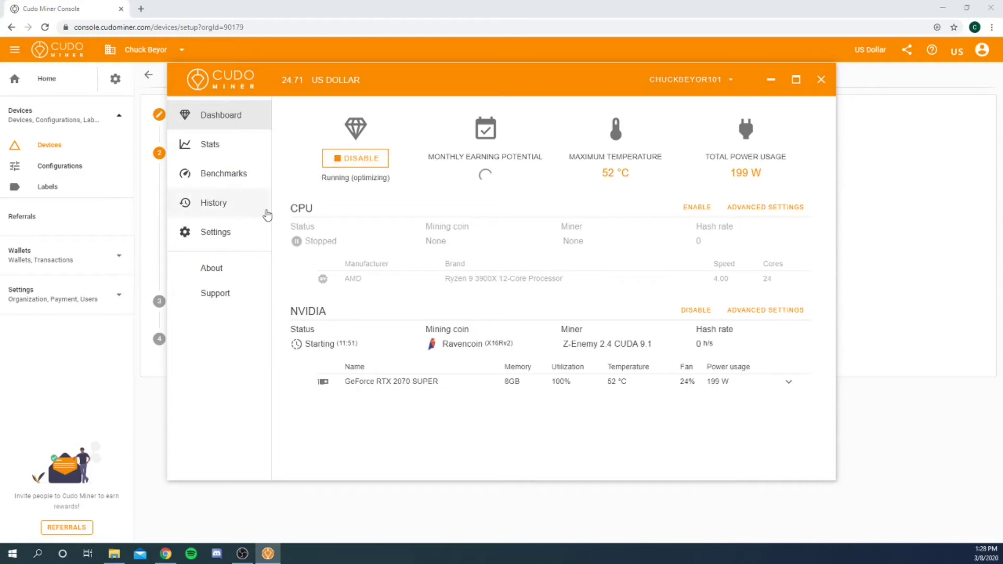
left_click_drag(620, 71, 633, 89)
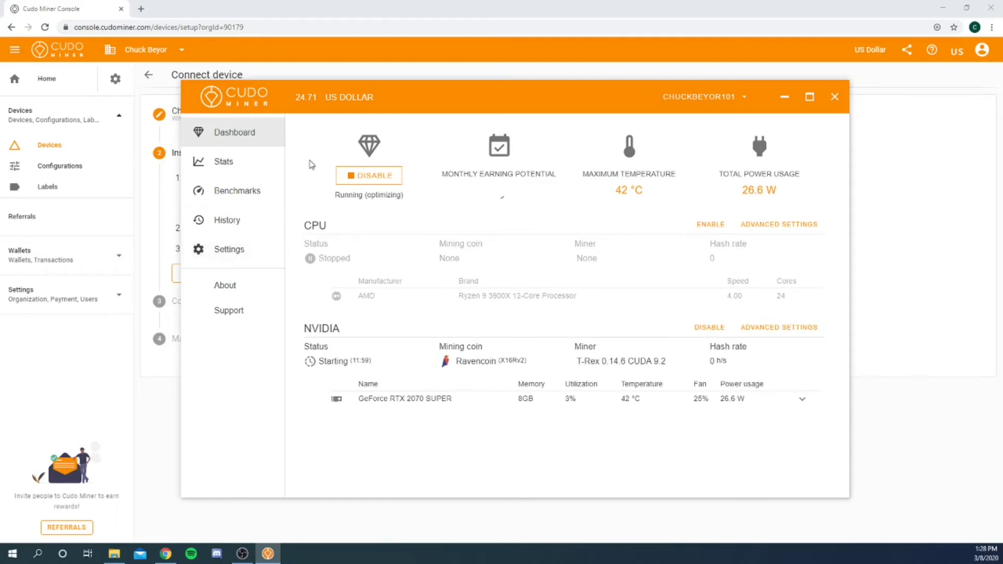
left_click(231, 7)
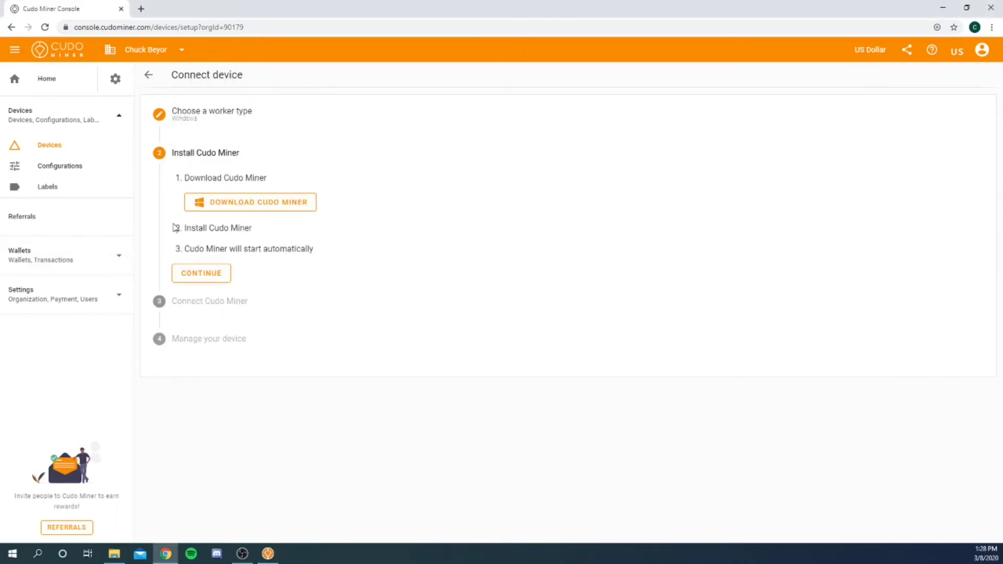
Open the Default configuration under Configurations and bring the Cudo Miner desktop app to the front.
left_click(70, 168)
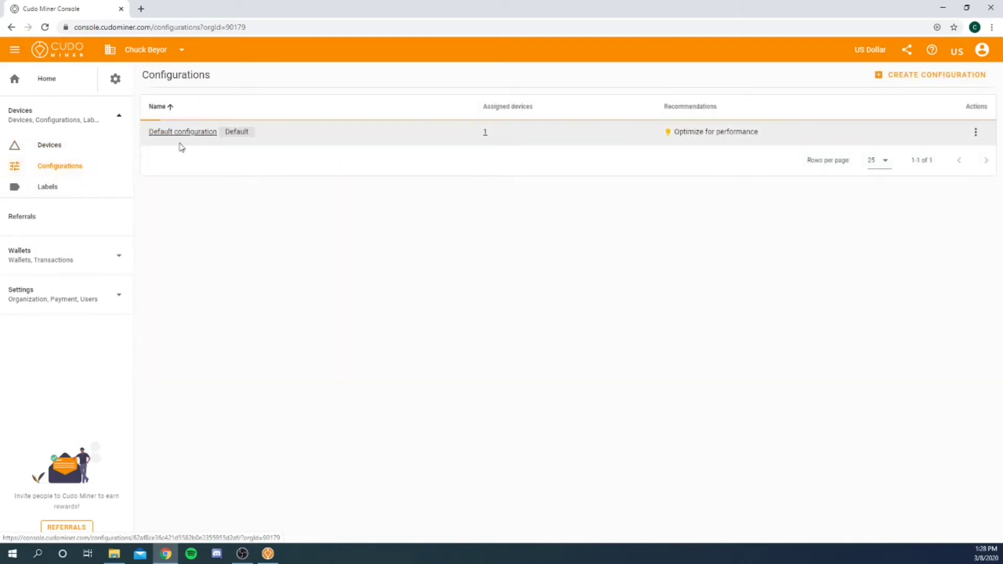
left_click(180, 134)
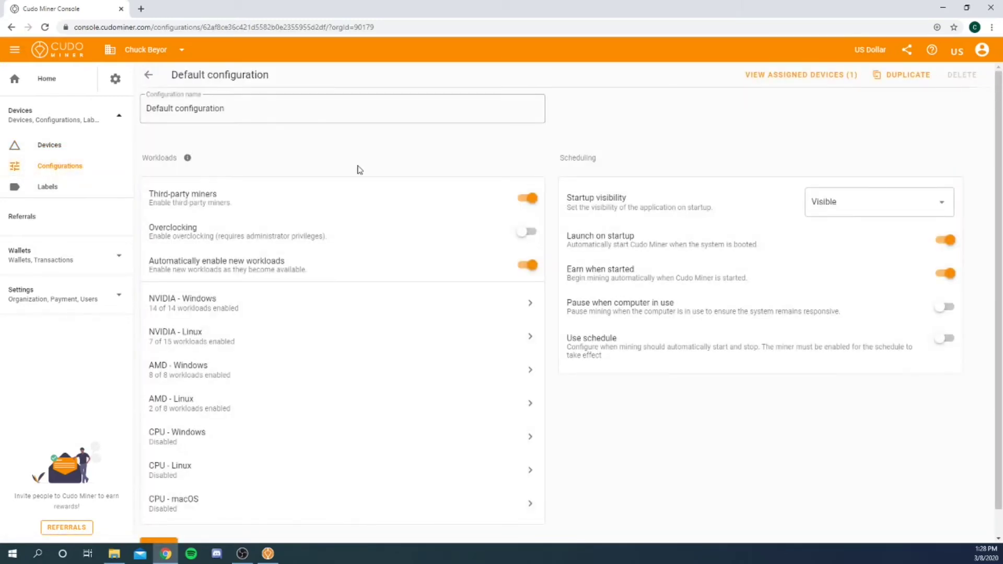
left_click(268, 553)
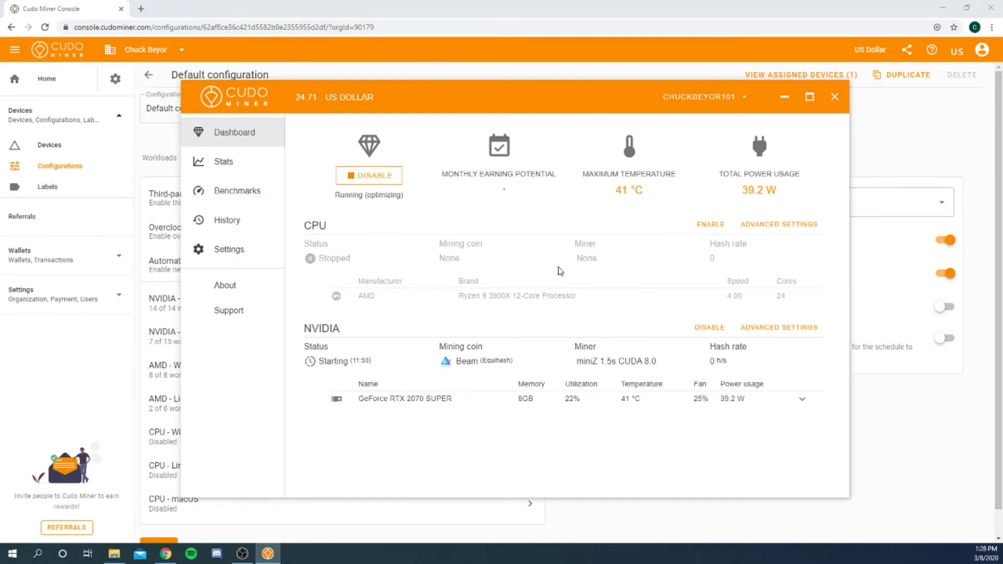
Enable CPU algorithm workloads and open the Monero / RandomX / XMRig workload.
left_click(701, 226)
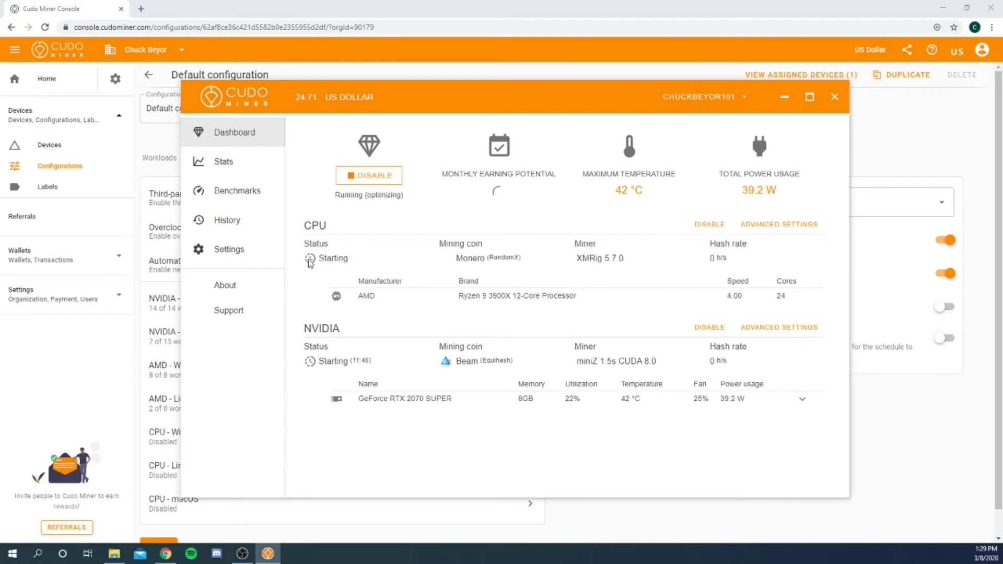
left_click(709, 225)
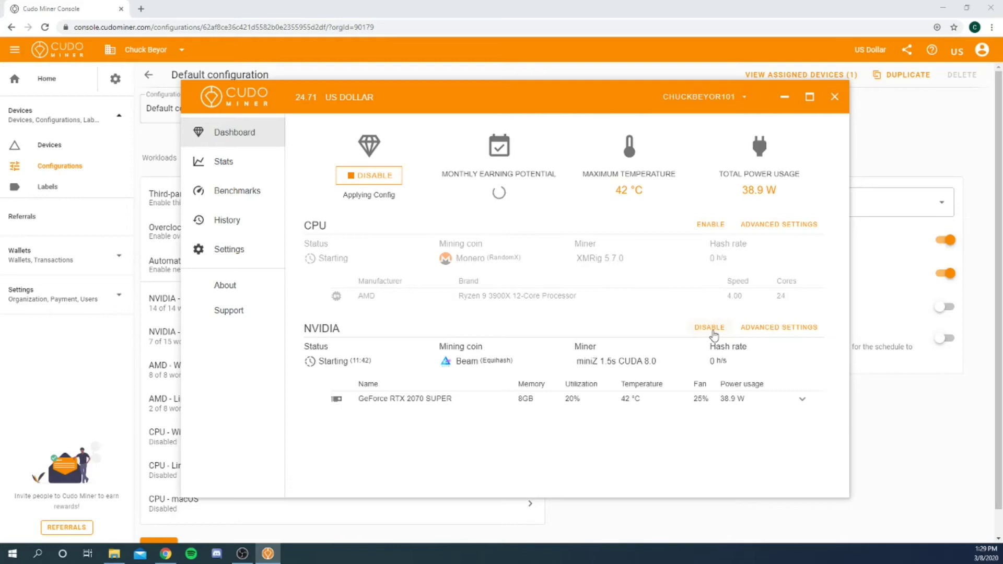
left_click(770, 225)
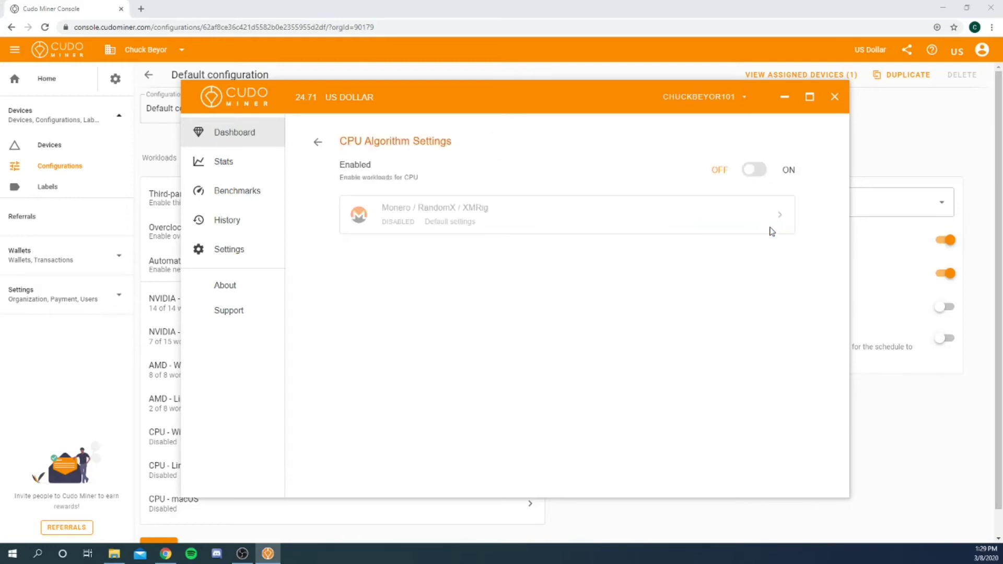
left_click(748, 178)
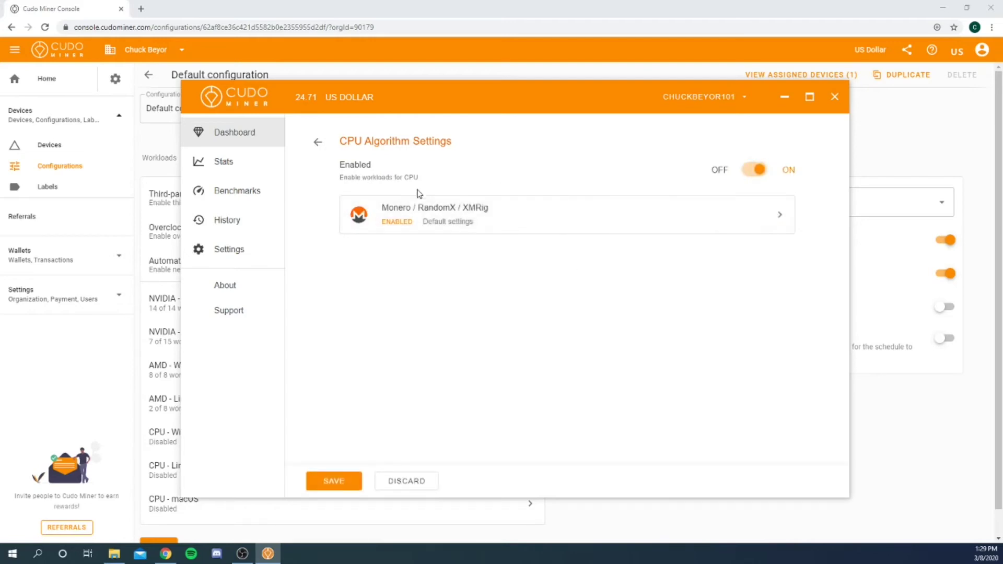
left_click(534, 215)
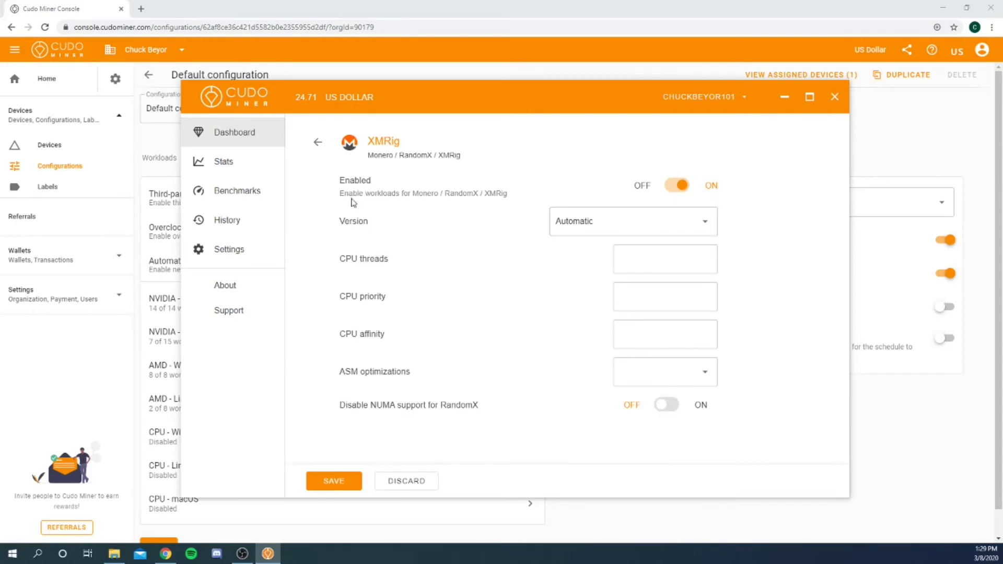
Go back to the dashboard and view the per-coin Benchmarks table.
left_click(317, 143)
left_click(316, 143)
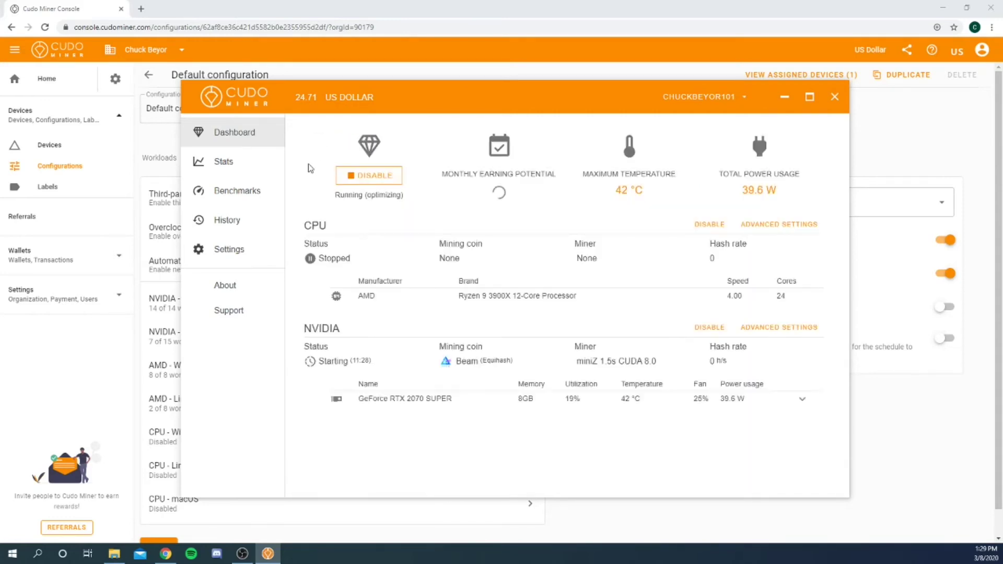
left_click(258, 196)
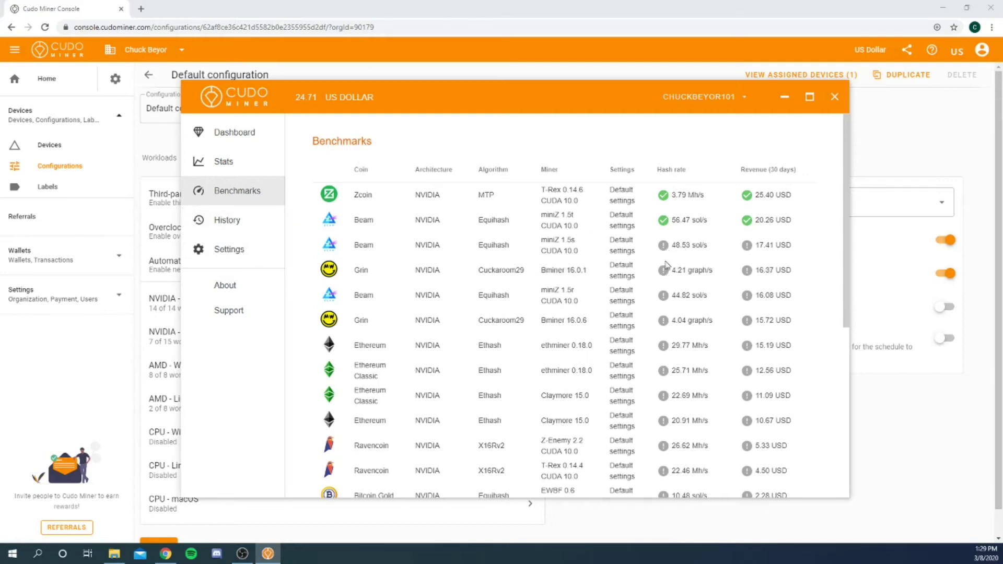
mouse_move(665, 297)
scroll(433, 381, "down", 5)
scroll(432, 380, "up", 6)
mouse_move(665, 196)
mouse_move(665, 448)
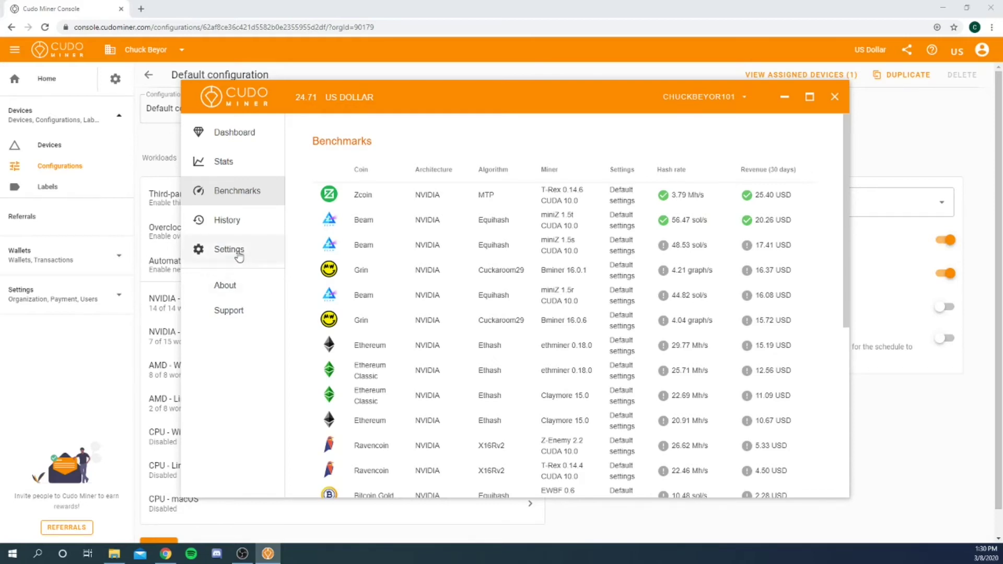
Review the mining job History and its error message, then open the Settings page.
left_click(230, 222)
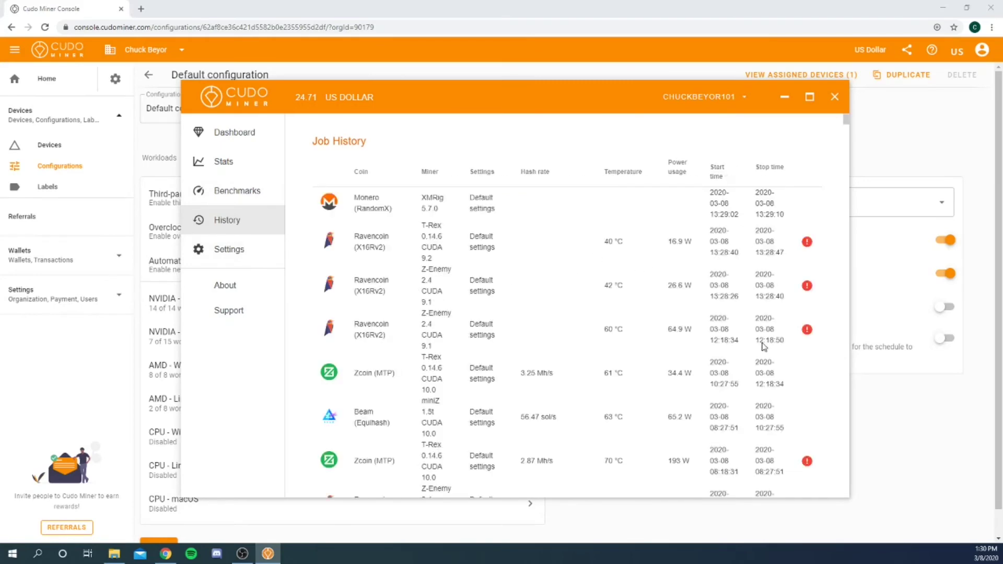
mouse_move(808, 286)
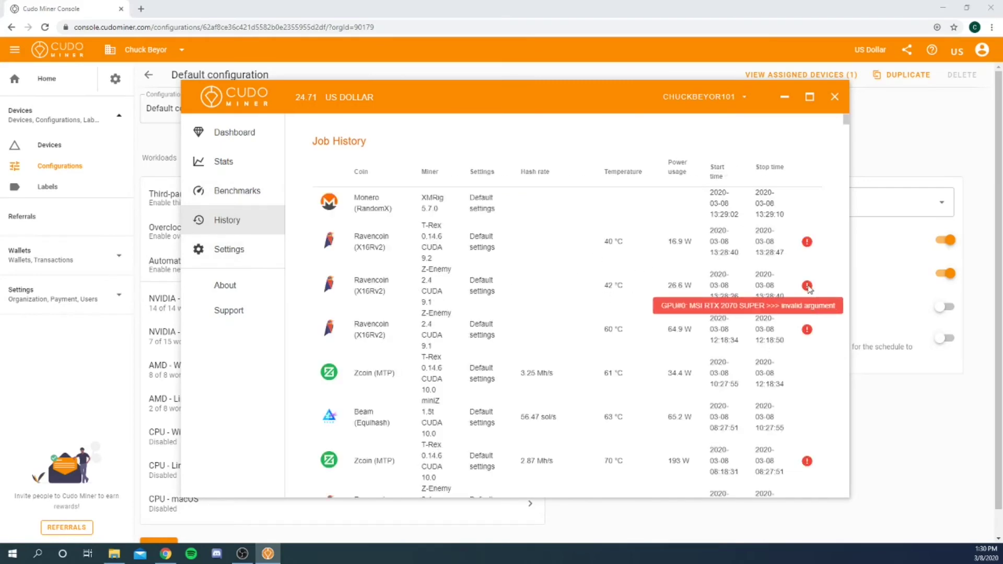
left_click(253, 260)
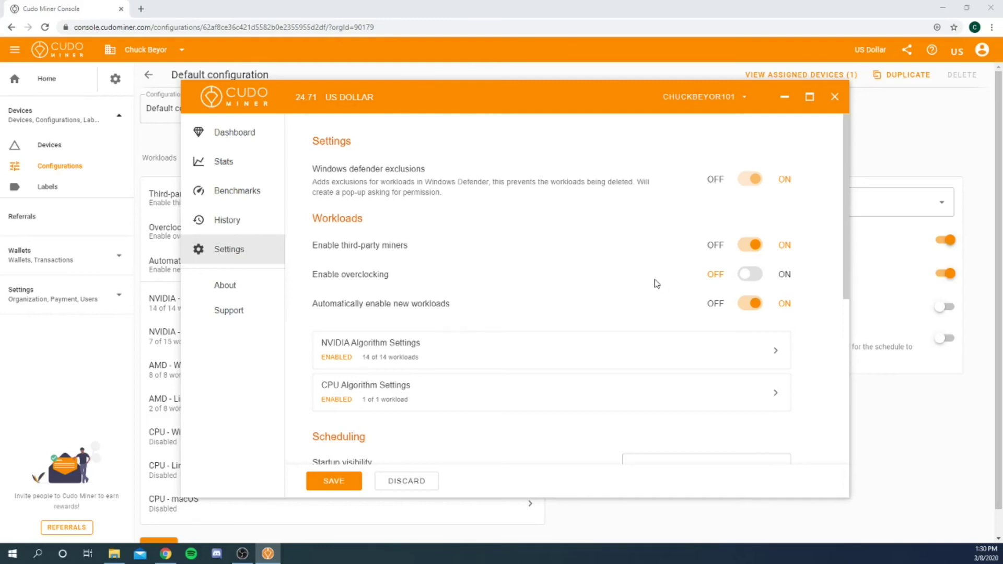
scroll(656, 284, "down", 1)
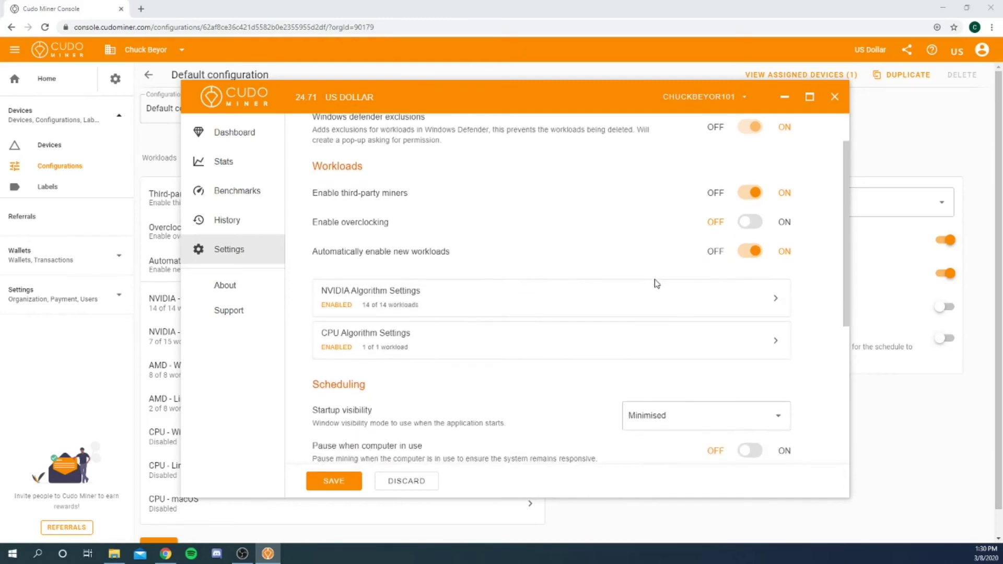
left_click(750, 251)
left_click(785, 253)
scroll(585, 240, "down", 2)
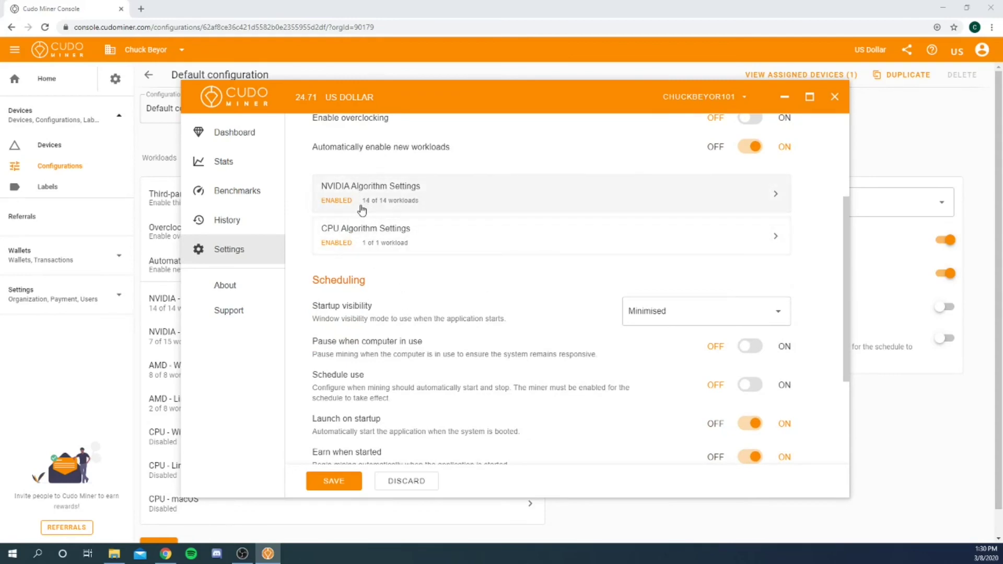
left_click(406, 200)
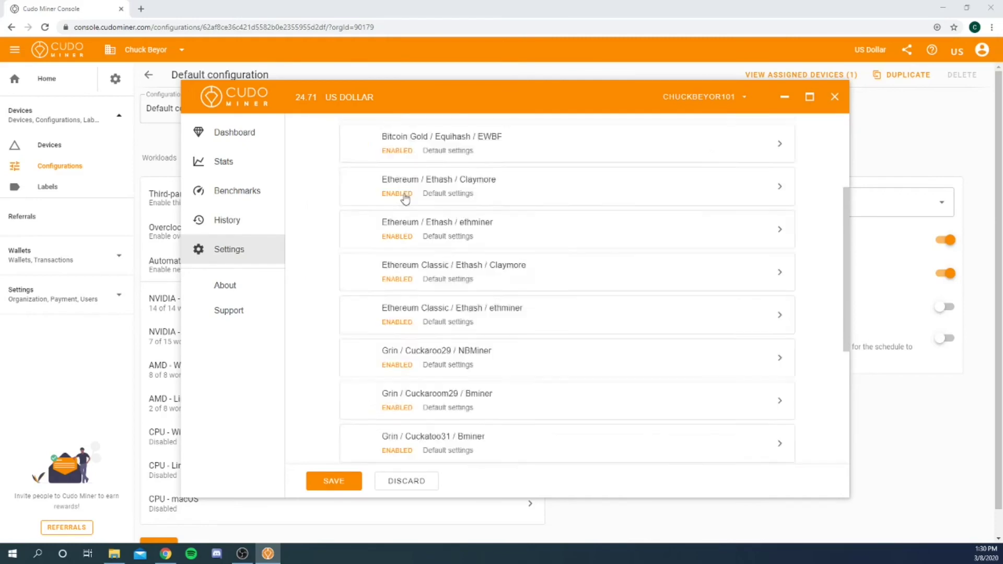
left_click(493, 199)
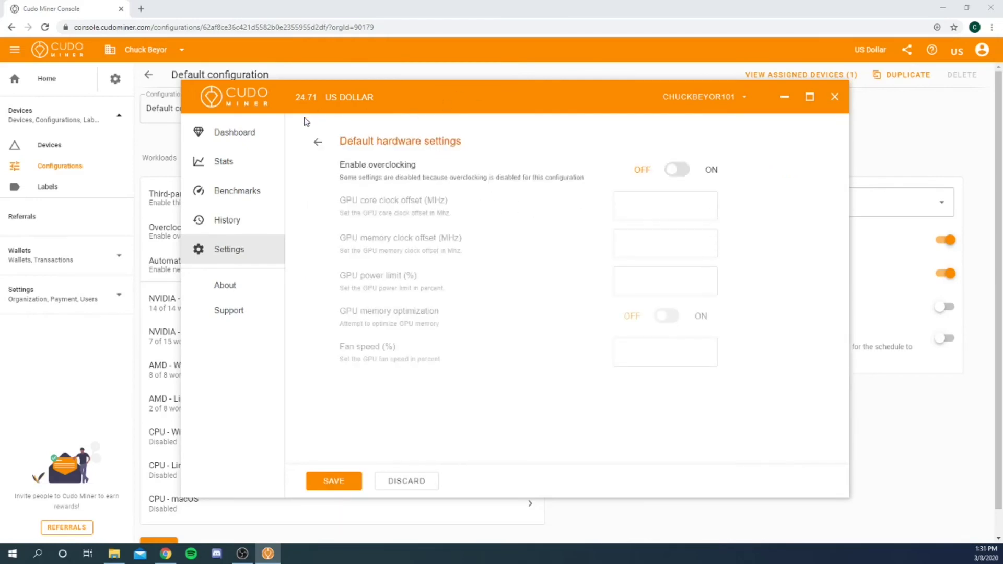
left_click(317, 141)
left_click(317, 141)
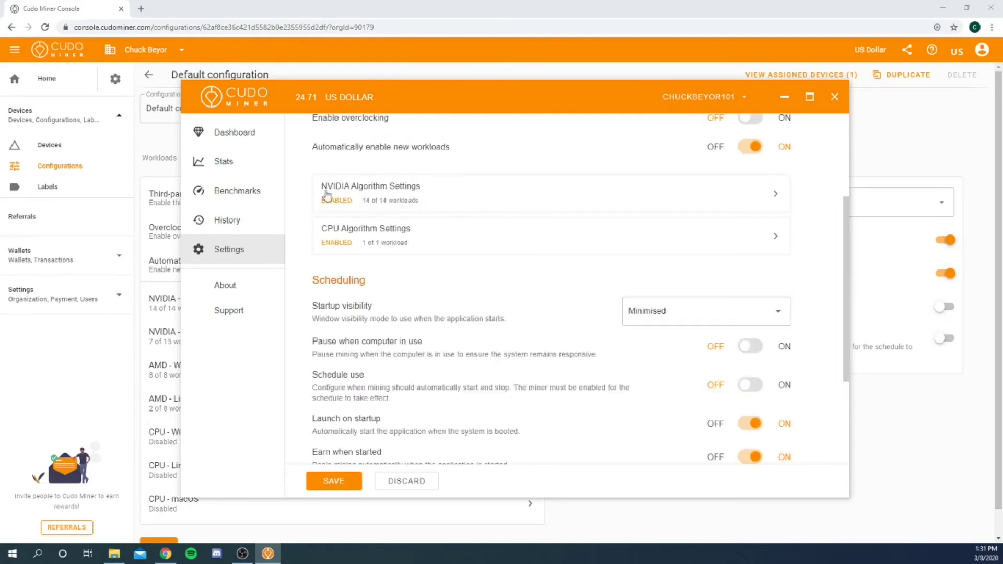
scroll(458, 313, "down", 2)
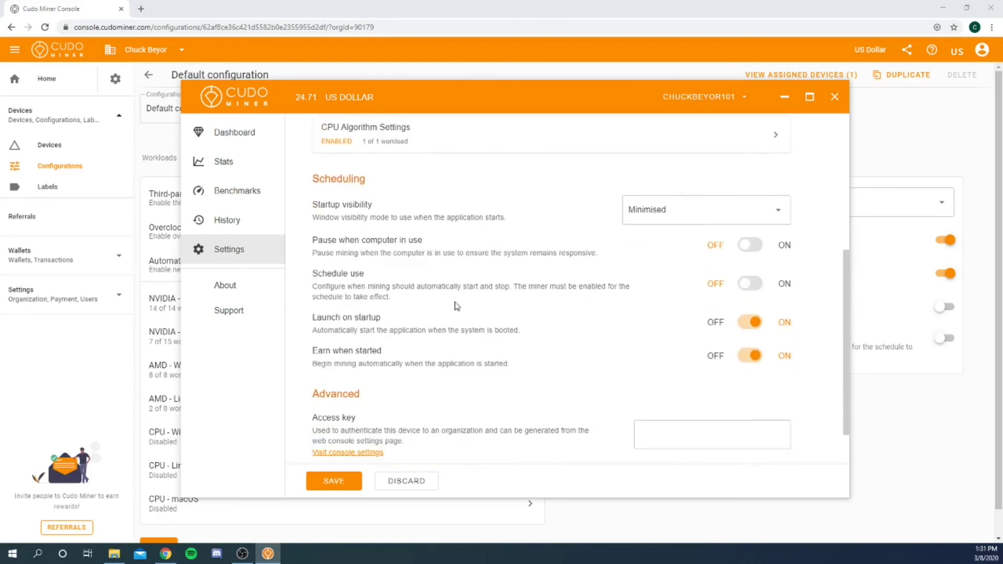
left_click(706, 210)
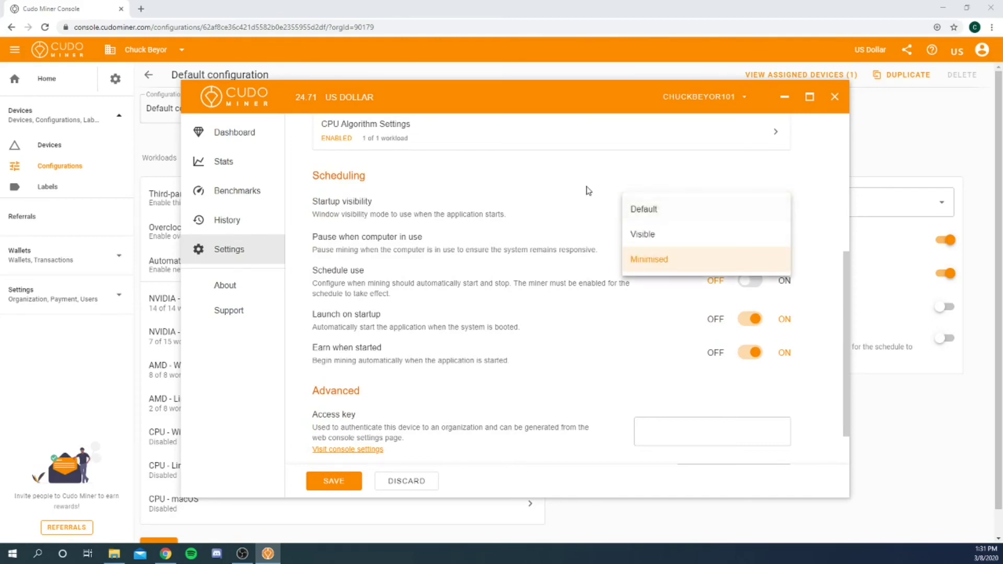
left_click(540, 174)
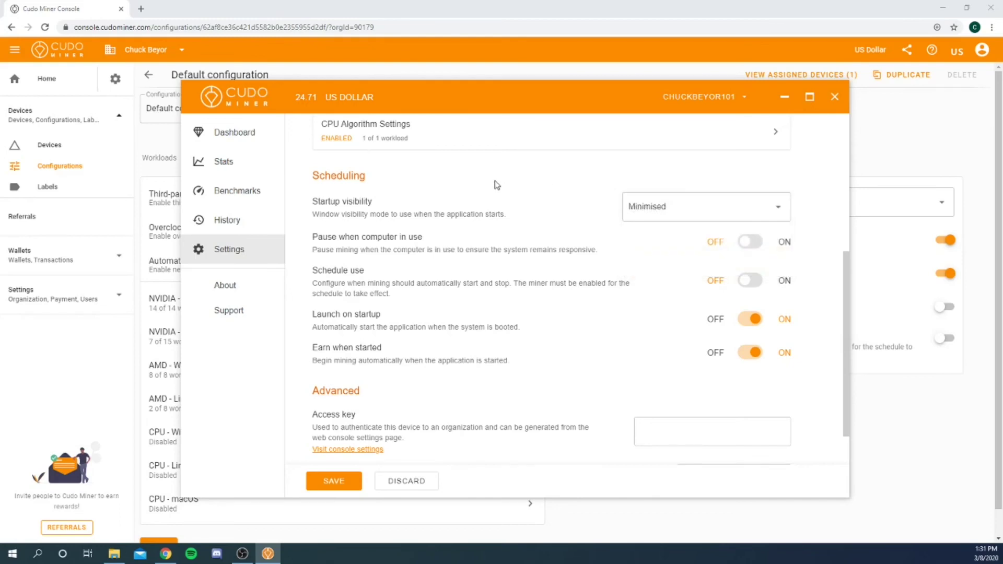